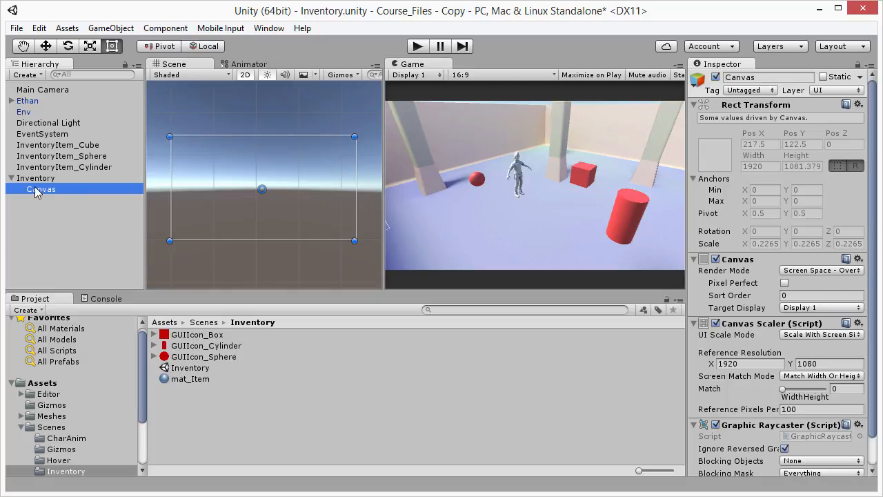
# - Add a UI panel as a child of the Canvas and rename it ItemList
pyautogui.rightClick(38, 189)
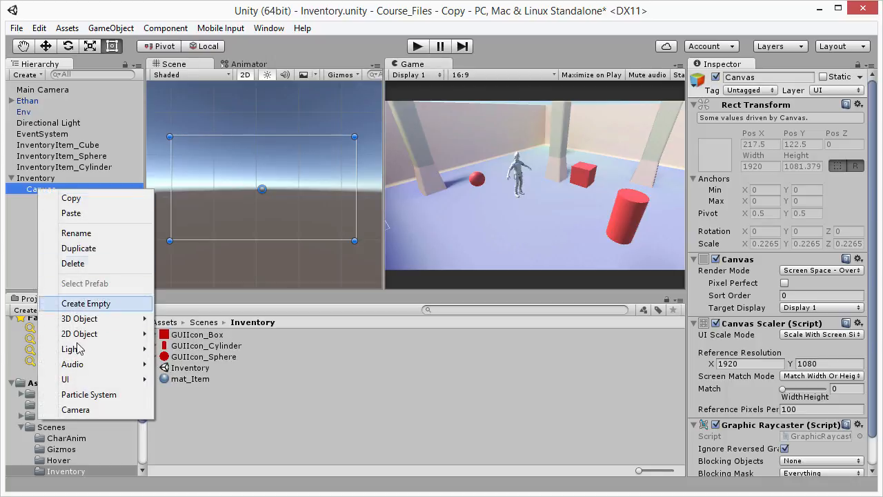
pyautogui.moveTo(76, 383)
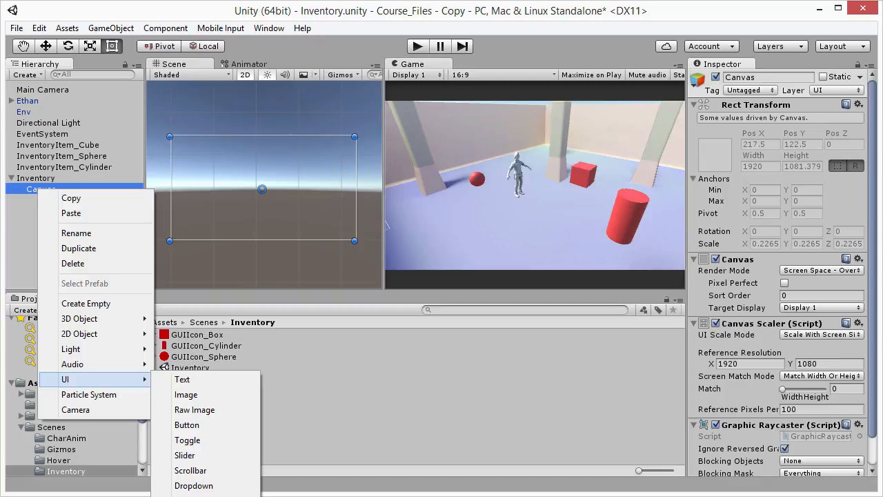
pyautogui.click(188, 496)
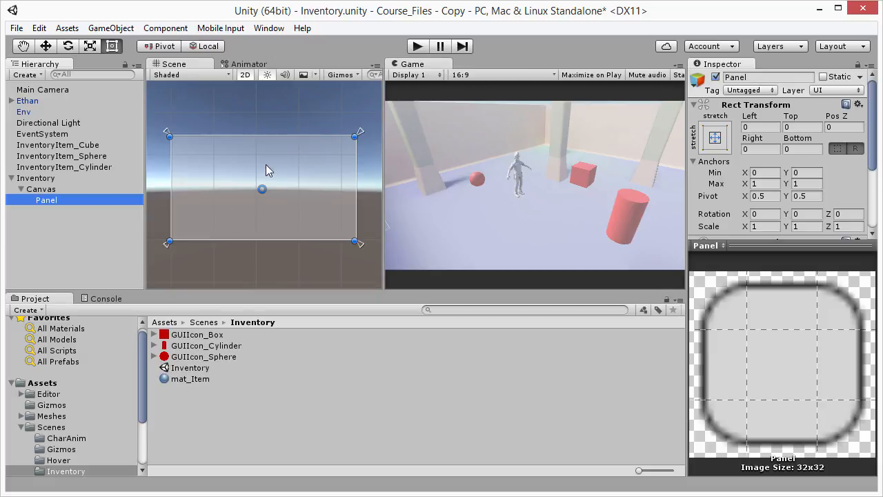
pyautogui.click(54, 198)
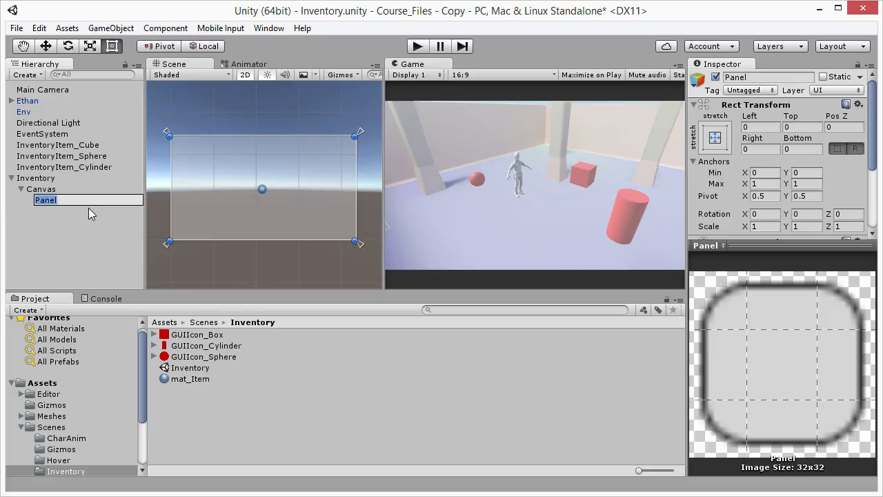
pyautogui.write('ItemList')
pyautogui.press('Return')
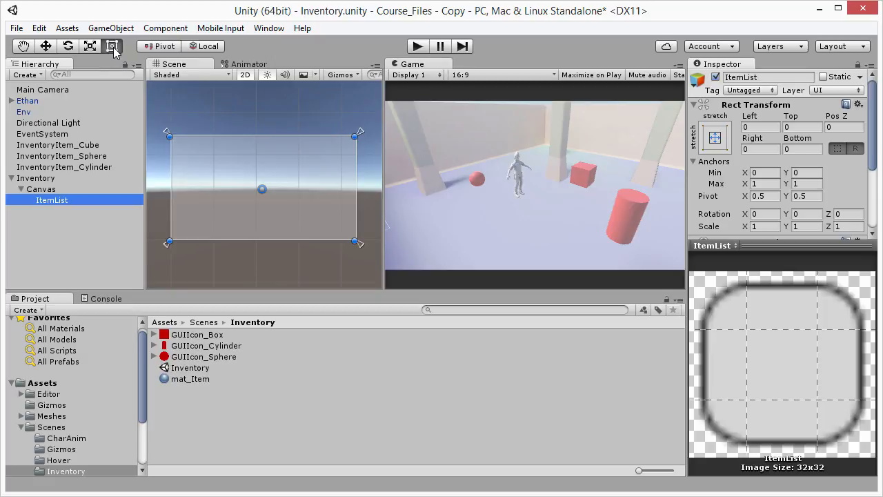
# - Shrink the ItemList panel to a strip about 216 high along the canvas's bottom edge and anchor it with the bottom-stretch preset
pyautogui.moveTo(258, 134); pyautogui.dragTo(253, 216)
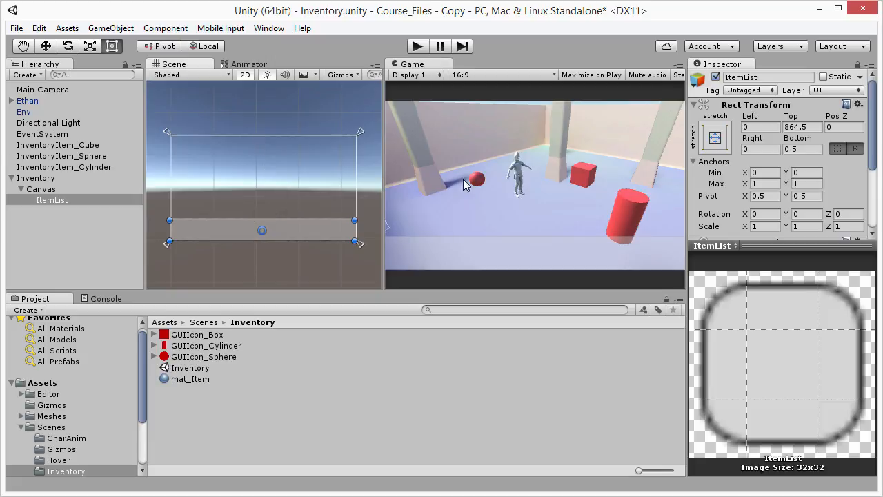
pyautogui.click(715, 137)
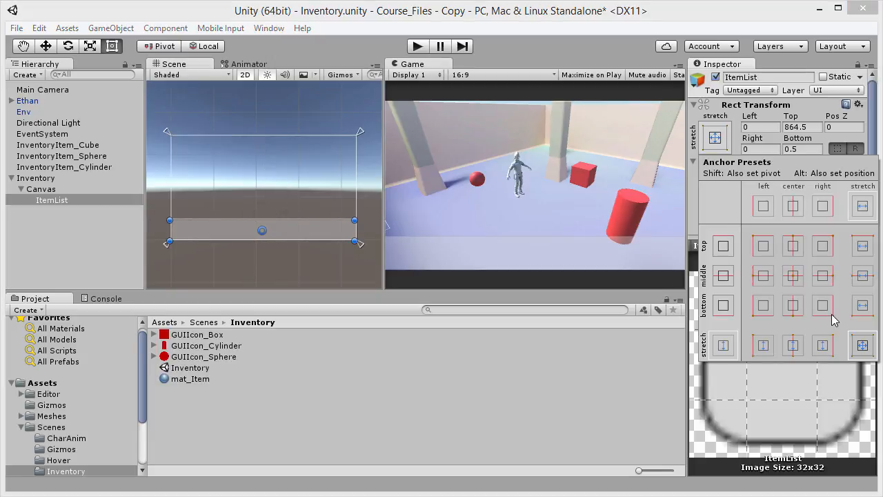
pyautogui.click(863, 305)
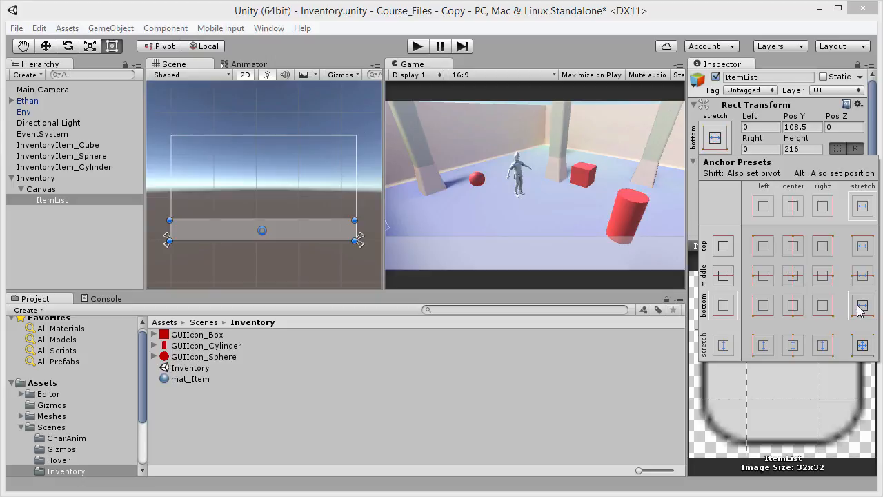
pyautogui.click(577, 34)
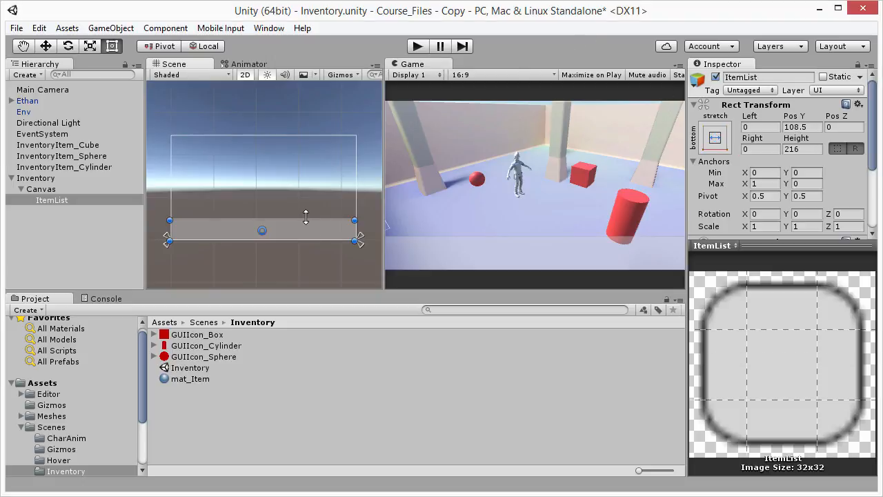
# - Reduce the ItemList strip's height to about 166 and set its Pos Y to 77.5
pyautogui.moveTo(305, 222); pyautogui.dragTo(304, 221)
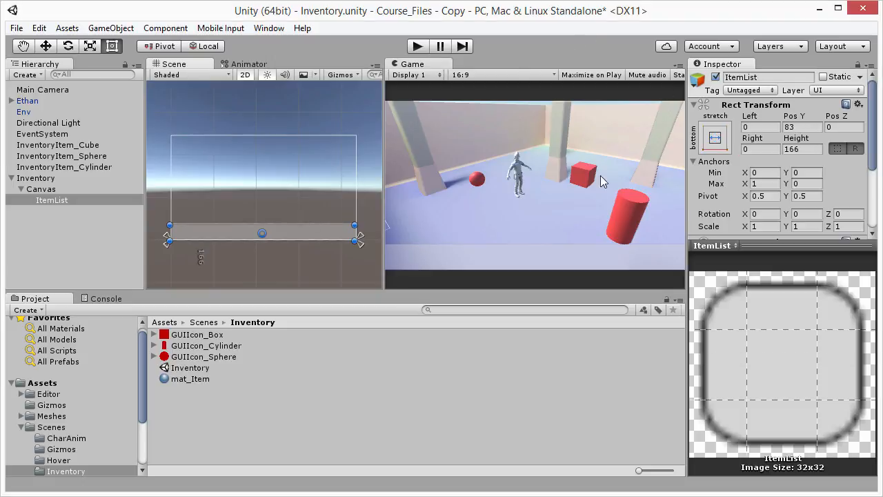
pyautogui.click(804, 125)
pyautogui.write('77.5')
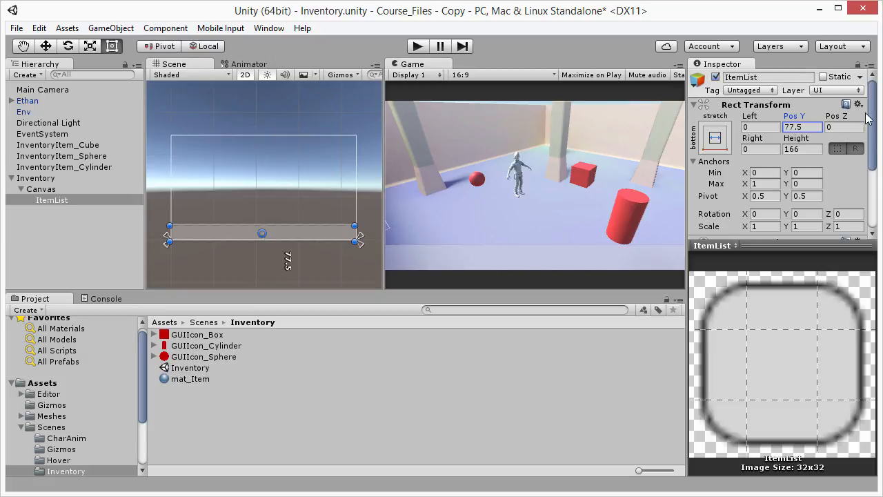
# - Change the ItemList panel's image colour to a semi-transparent grey, hex 70707063
pyautogui.moveTo(873, 102); pyautogui.dragTo(733, 165)
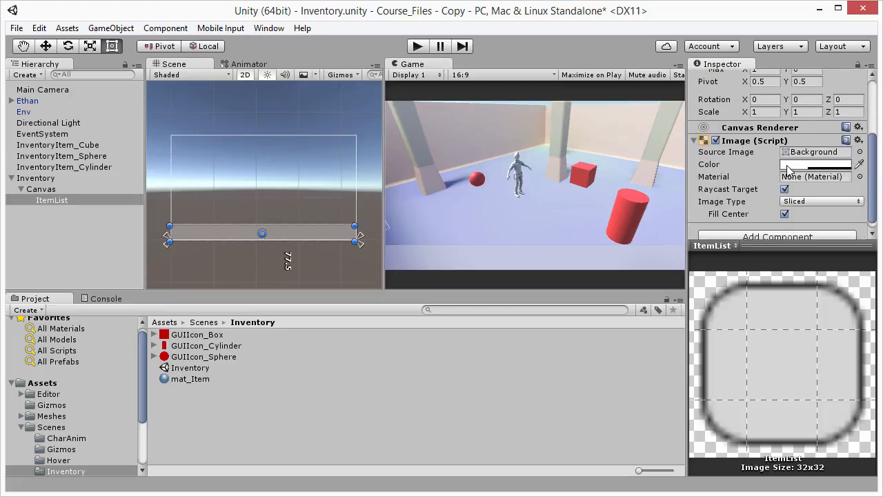
pyautogui.click(807, 164)
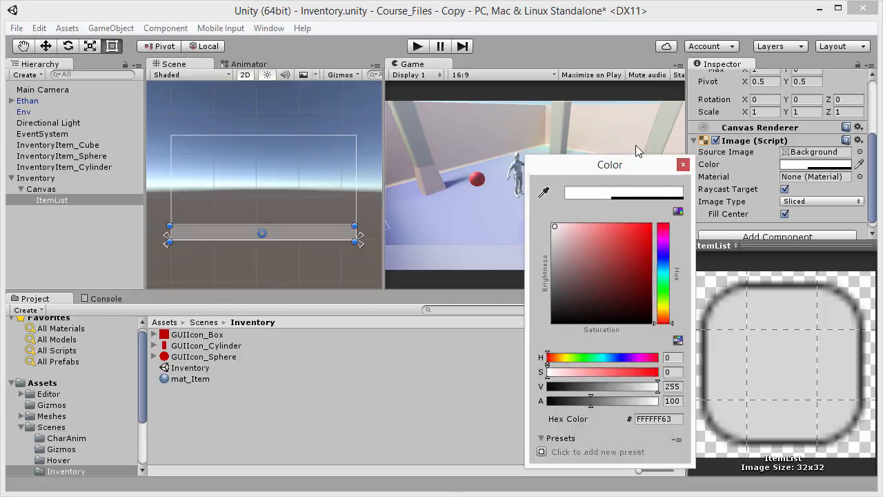
pyautogui.moveTo(576, 167); pyautogui.dragTo(635, 106)
pyautogui.moveTo(616, 178); pyautogui.dragTo(614, 222)
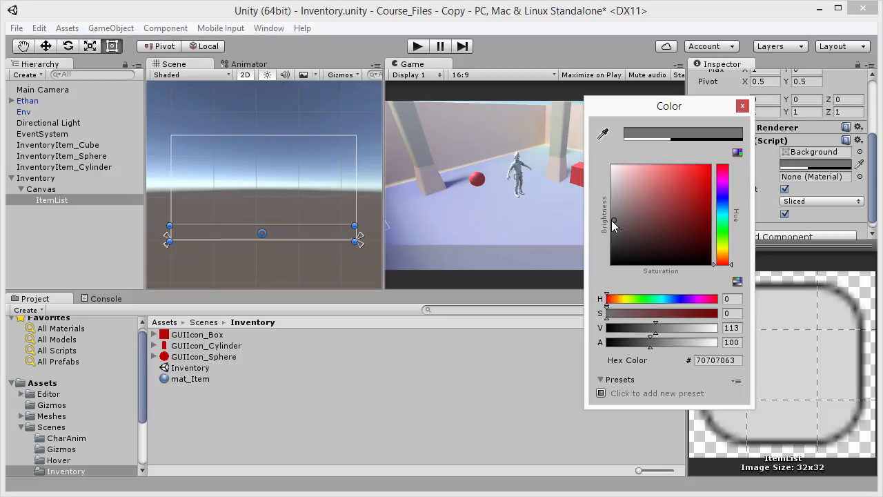
pyautogui.click(743, 106)
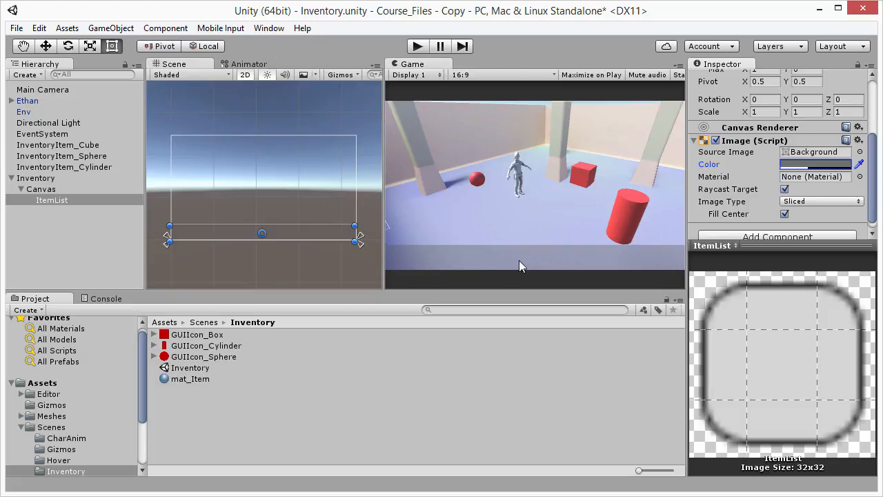
# - Add a UI image as a child of ItemList and rename it ItemSlot
pyautogui.click(48, 198)
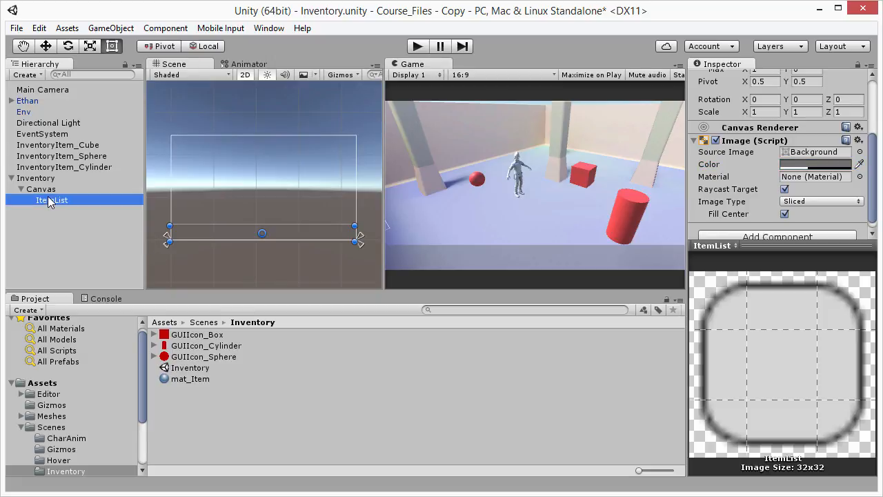
pyautogui.rightClick(45, 198)
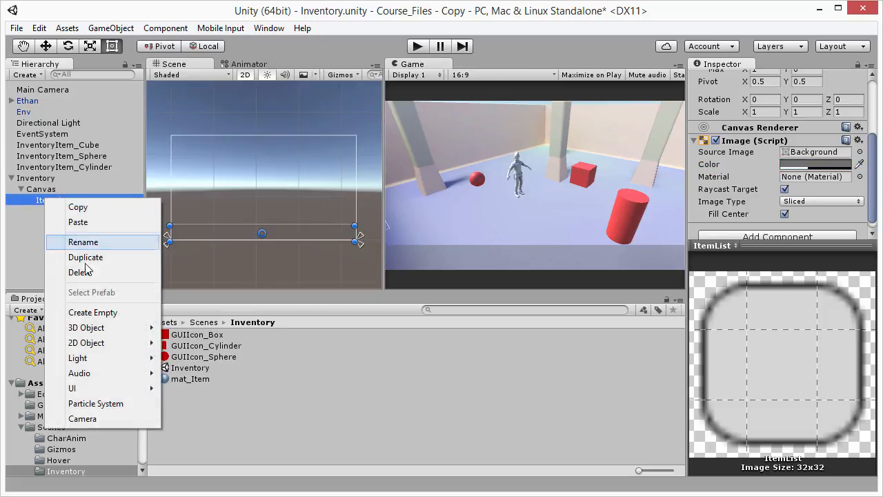
pyautogui.moveTo(95, 388)
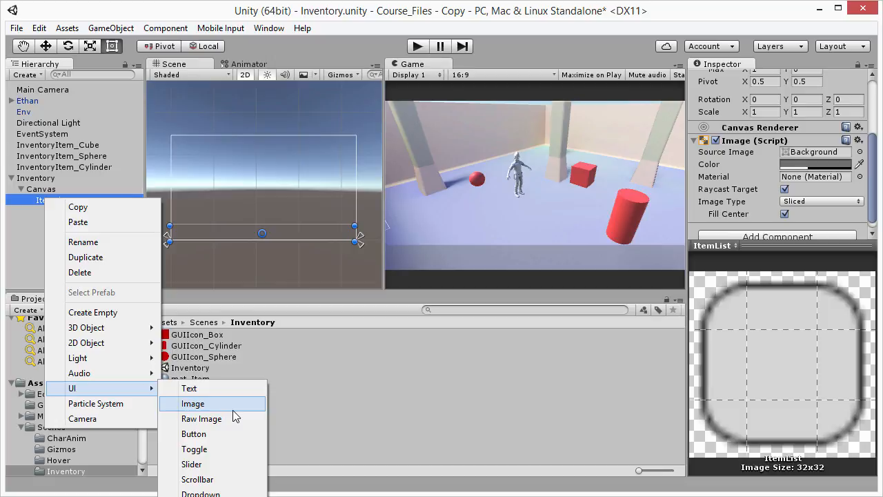
pyautogui.click(182, 406)
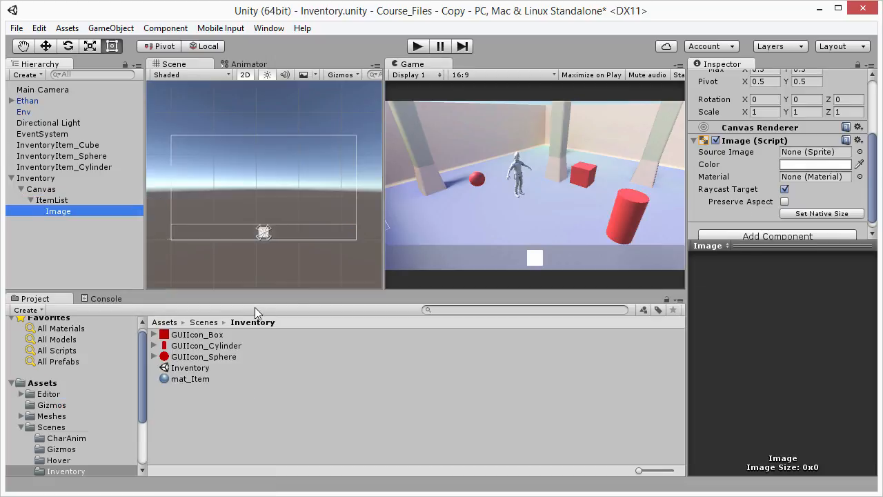
pyautogui.scroll(5, 768, 197)
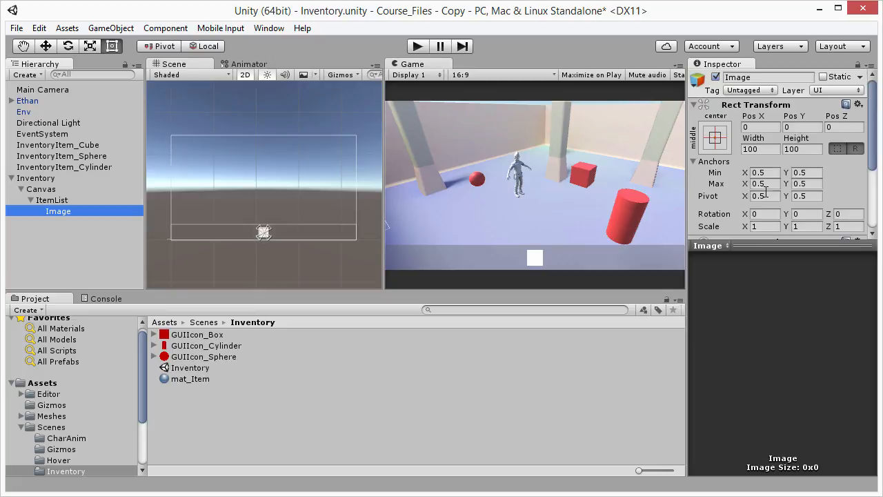
pyautogui.doubleClick(753, 78)
pyautogui.write('ItemSlot')
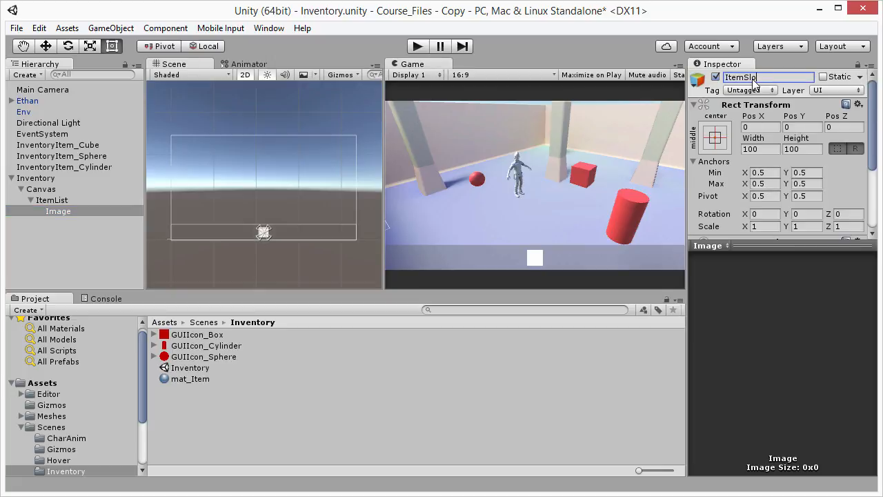
pyautogui.press('Return')
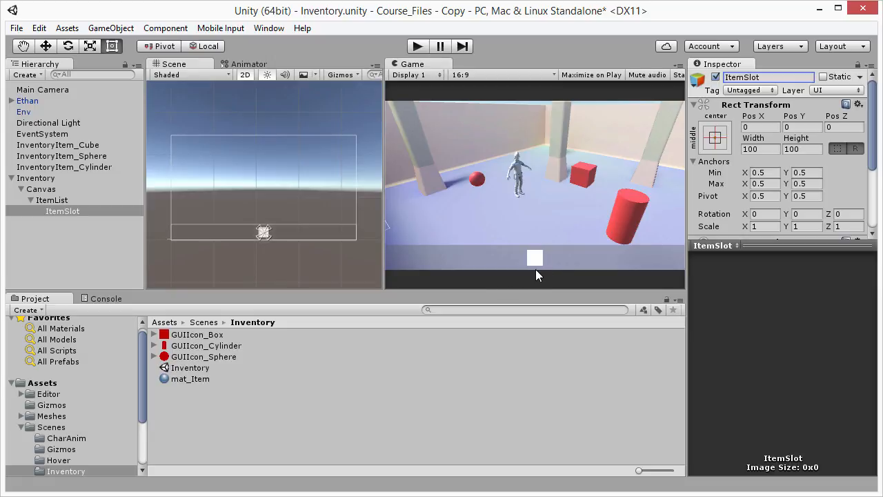
# - Add a Horizontal Layout Group component to ItemList and turn off Child Force Expand for Width
pyautogui.click(52, 201)
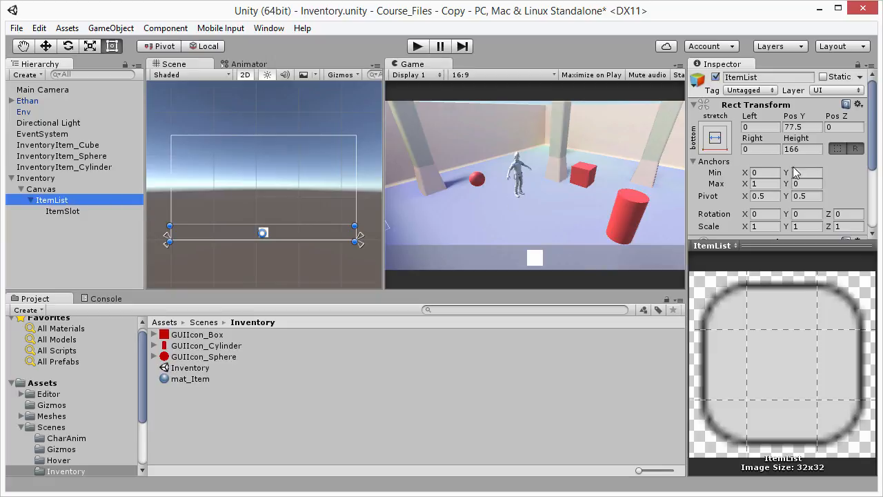
pyautogui.click(165, 28)
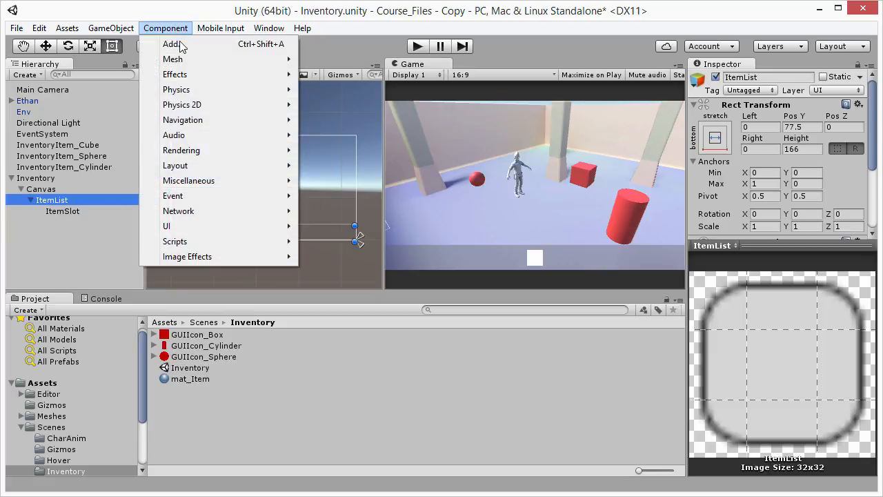
pyautogui.moveTo(177, 167)
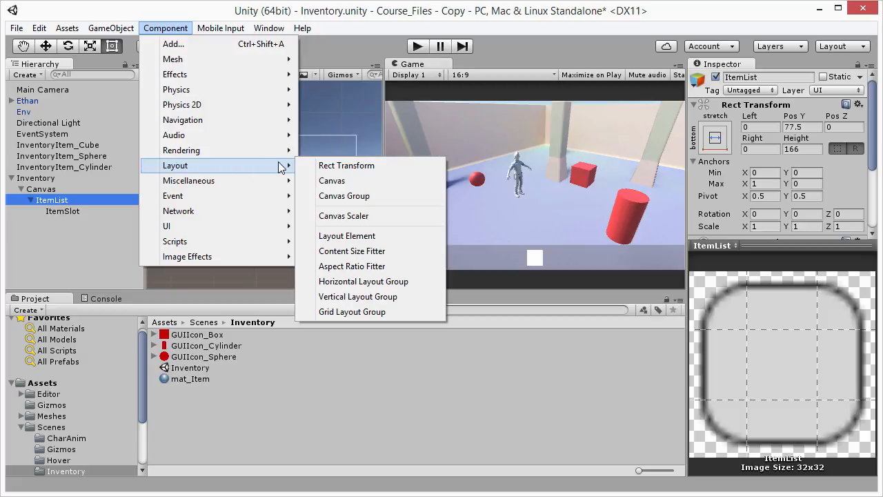
pyautogui.click(385, 281)
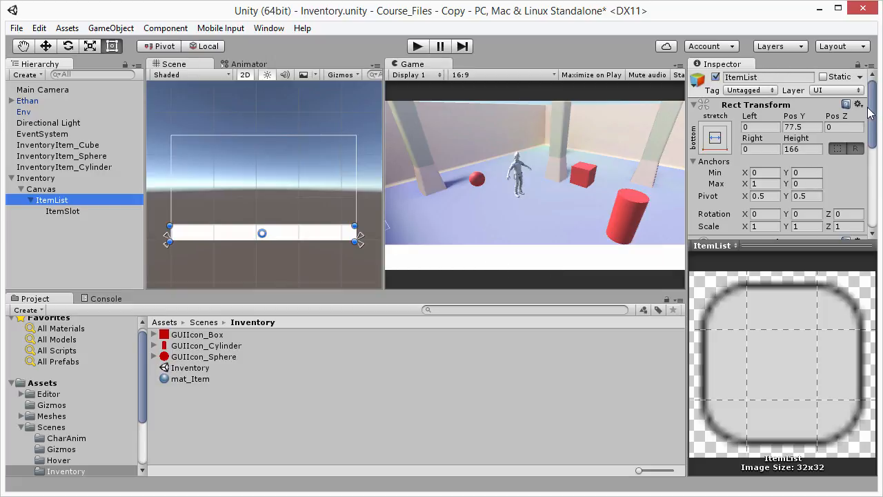
pyautogui.moveTo(873, 114); pyautogui.dragTo(874, 189)
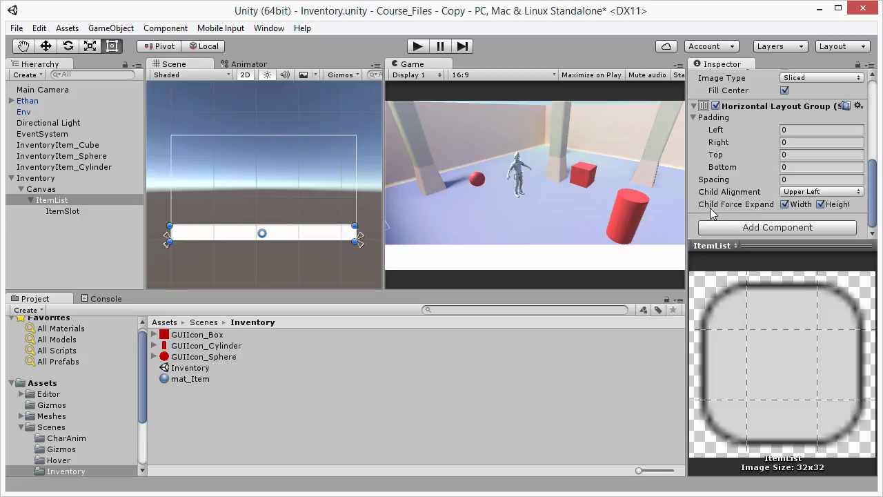
pyautogui.click(785, 205)
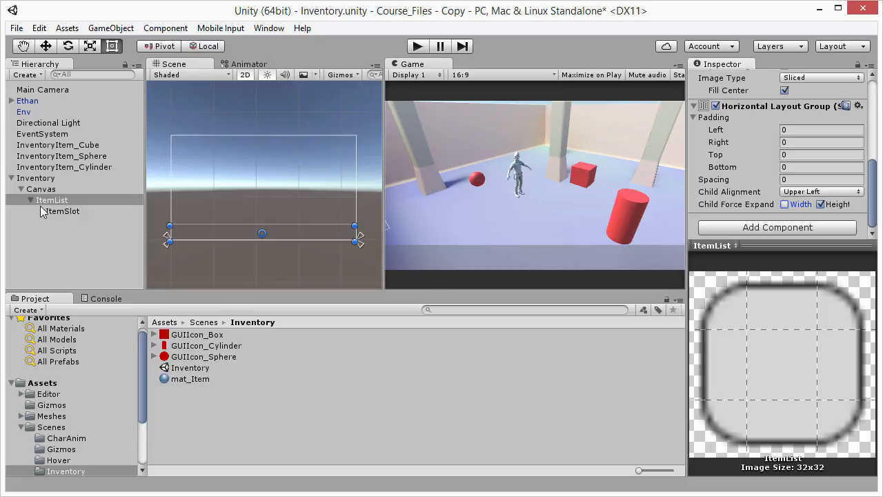
# - Add a Layout Element component to the ItemSlot image
pyautogui.click(61, 211)
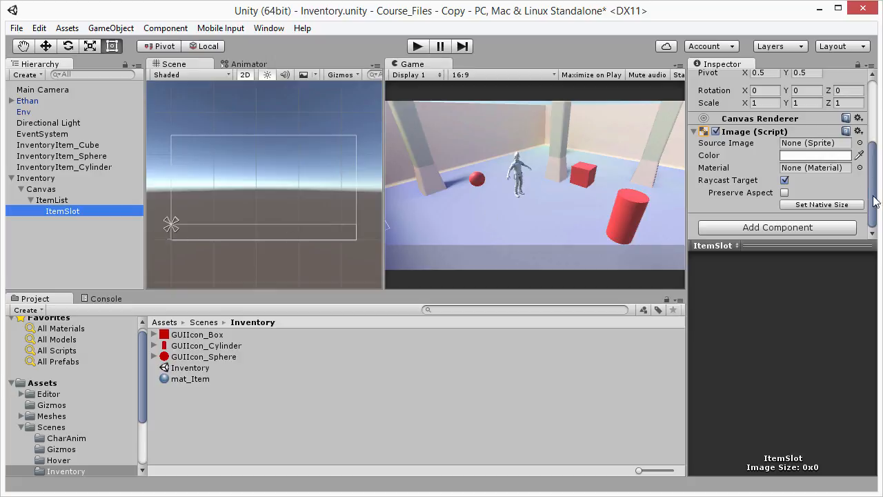
pyautogui.moveTo(874, 201)
pyautogui.mouseDown()
pyautogui.moveTo(879, 154)
pyautogui.moveTo(879, 207)
pyautogui.mouseUp()
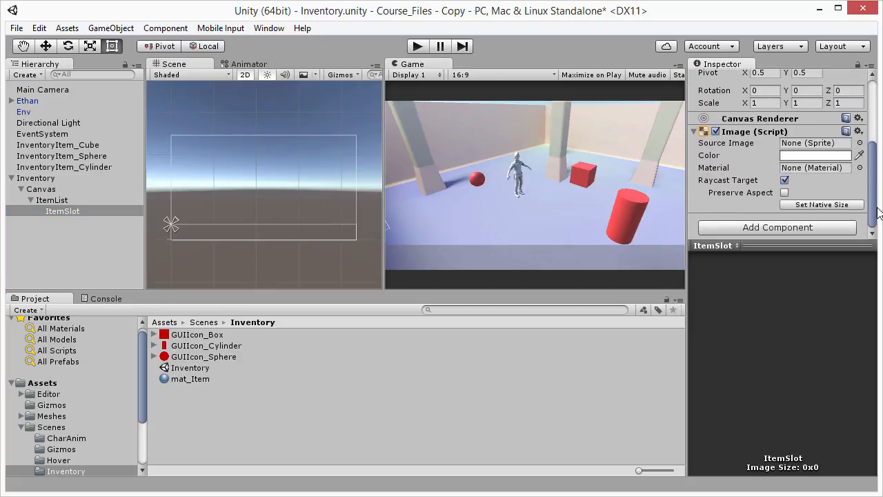
pyautogui.click(62, 212)
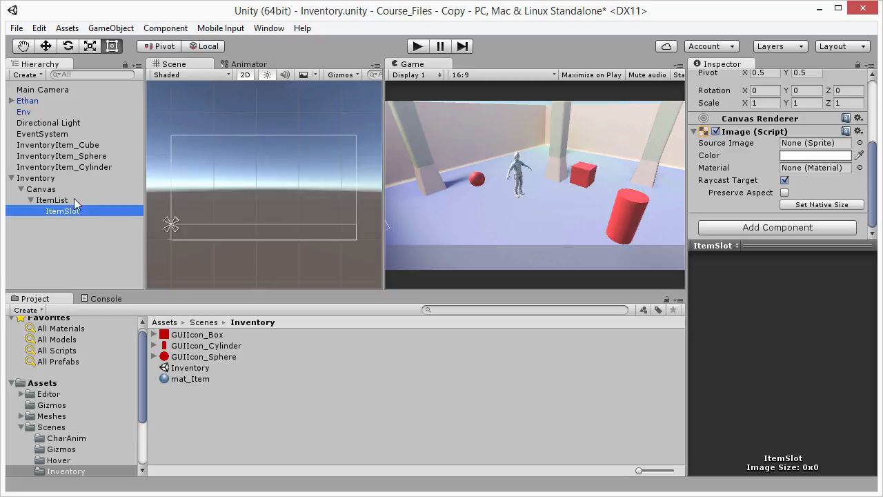
pyautogui.click(166, 28)
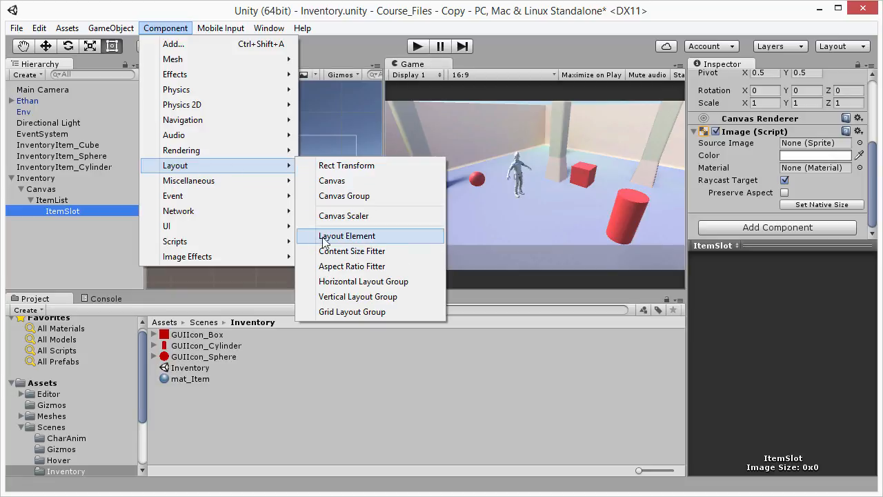
pyautogui.click(398, 238)
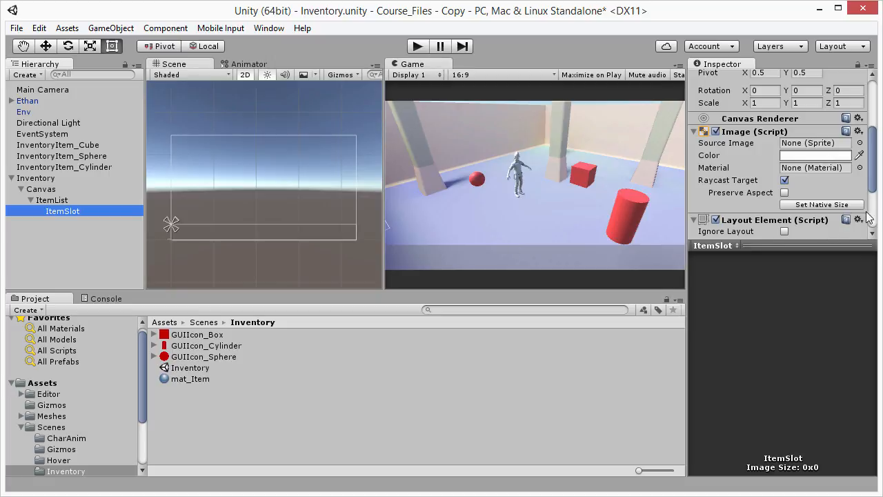
# - Enable Min Width on the ItemSlot's Layout Element and set it to 128
pyautogui.moveTo(873, 183); pyautogui.dragTo(872, 217)
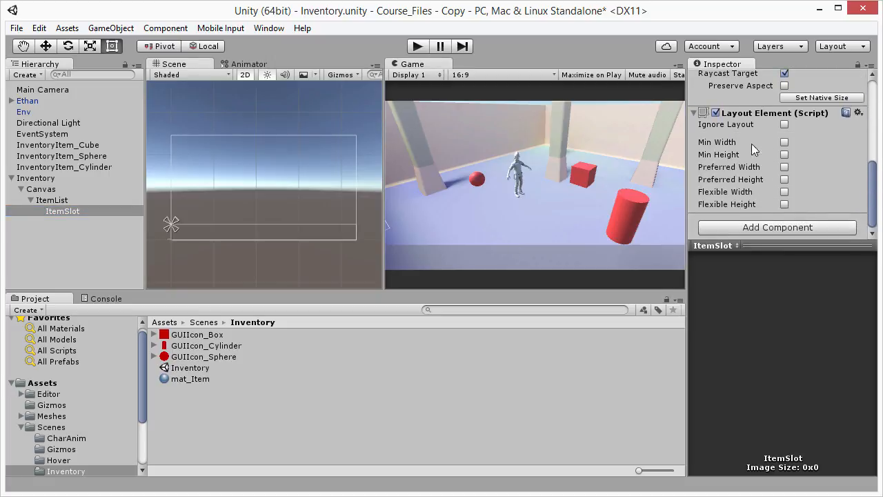
pyautogui.click(784, 142)
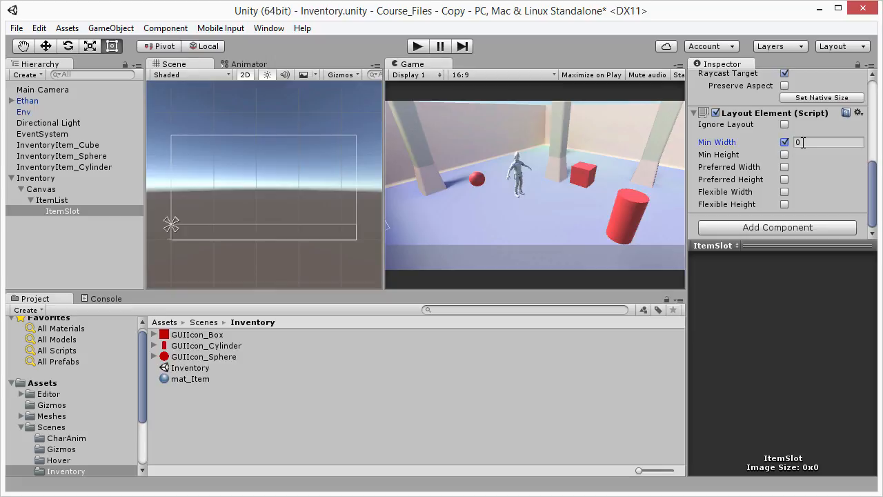
pyautogui.write('28')
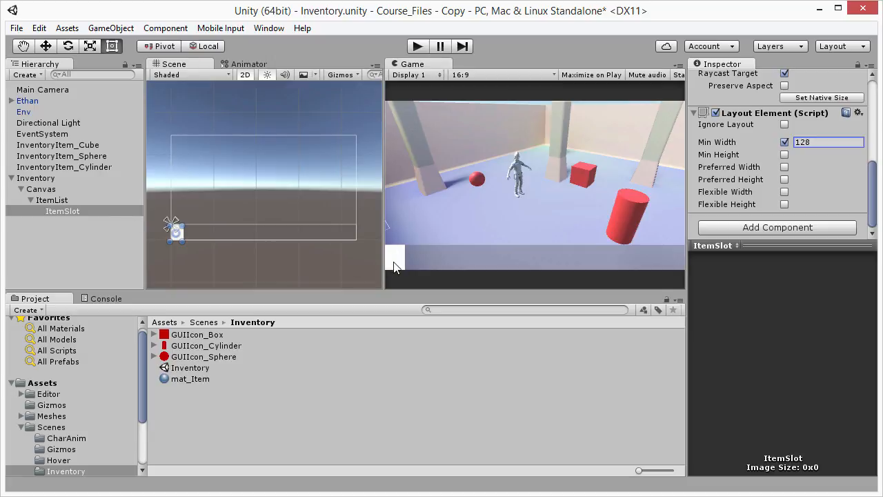
# - Set the left padding of ItemList's Horizontal Layout Group to 30
pyautogui.click(50, 200)
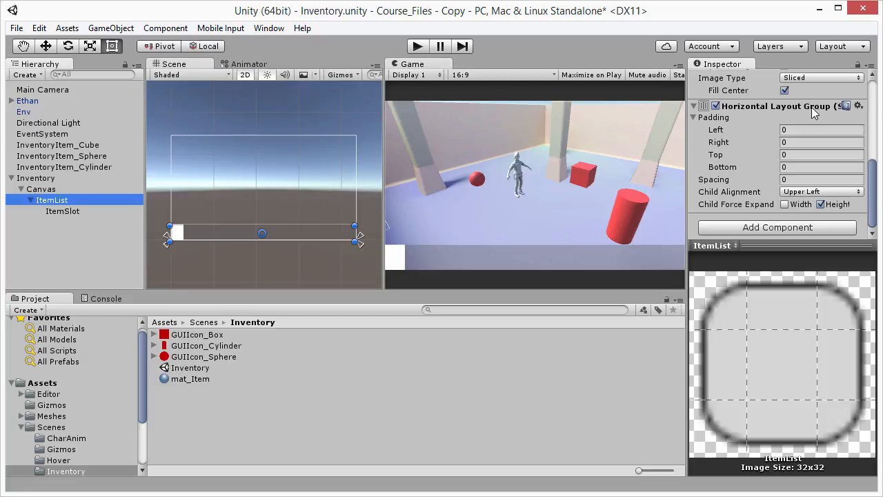
pyautogui.click(719, 131)
pyautogui.moveTo(720, 131); pyautogui.dragTo(748, 131)
pyautogui.click(794, 130)
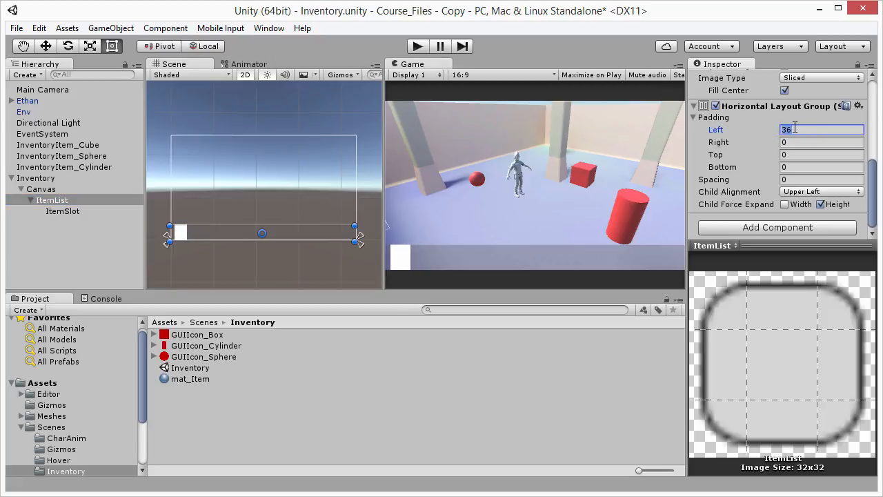
pyautogui.write('30')
# - Duplicate ItemSlot twice within ItemList to make three slots
pyautogui.click(61, 211)
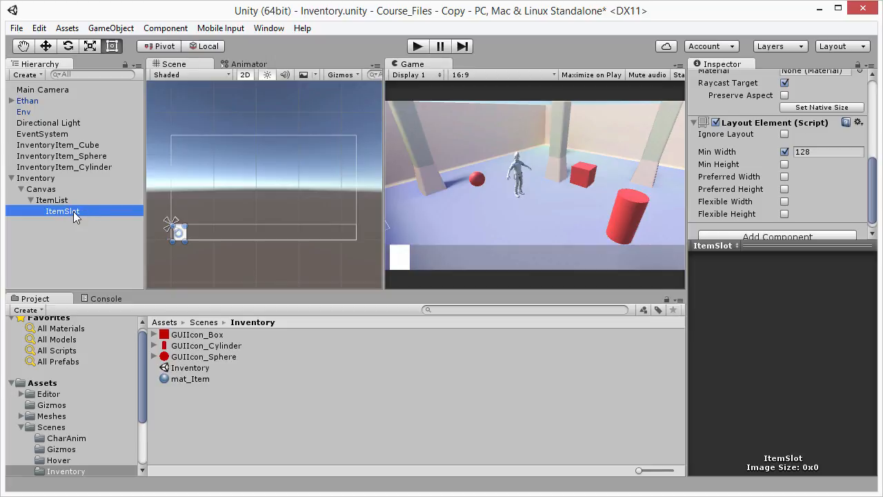
pyautogui.hotkey('ctrl', 'd')
pyautogui.hotkey('ctrl', 'd')
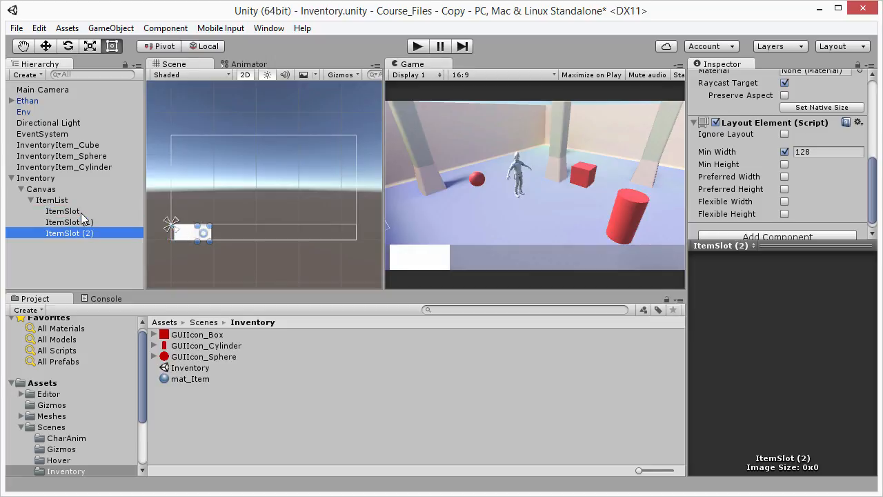
# - Examine how the three slots sit next to each other in the scene, selecting each one in turn
pyautogui.scroll(3, 207, 241)
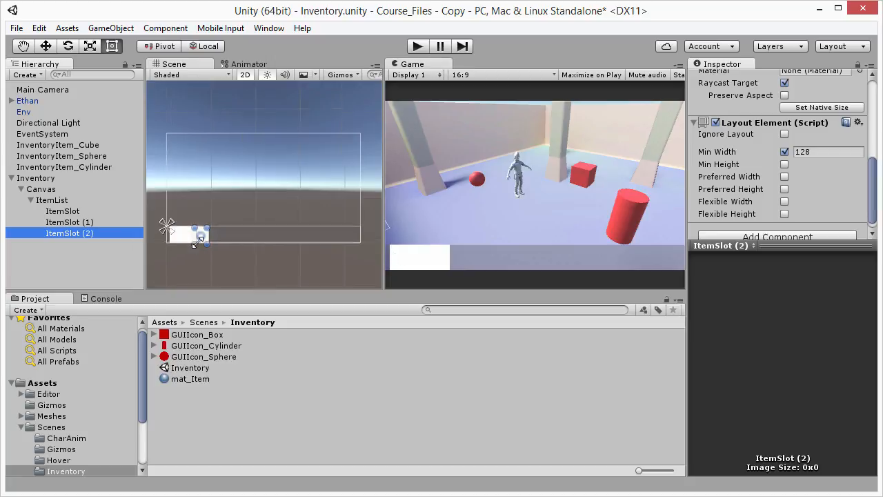
pyautogui.moveTo(199, 242); pyautogui.dragTo(309, 154, button='middle')
pyautogui.scroll(4, 290, 176)
pyautogui.moveTo(279, 204); pyautogui.dragTo(264, 239, button='middle')
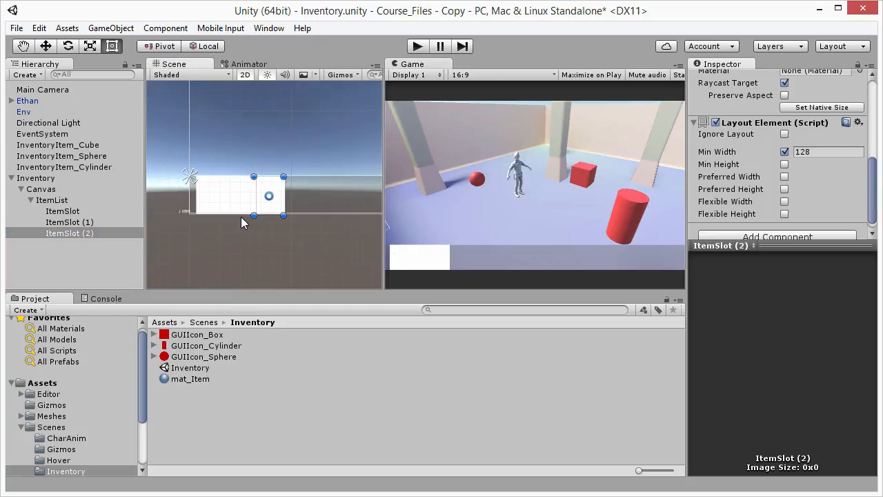
pyautogui.click(240, 205)
pyautogui.click(207, 200)
pyautogui.click(238, 200)
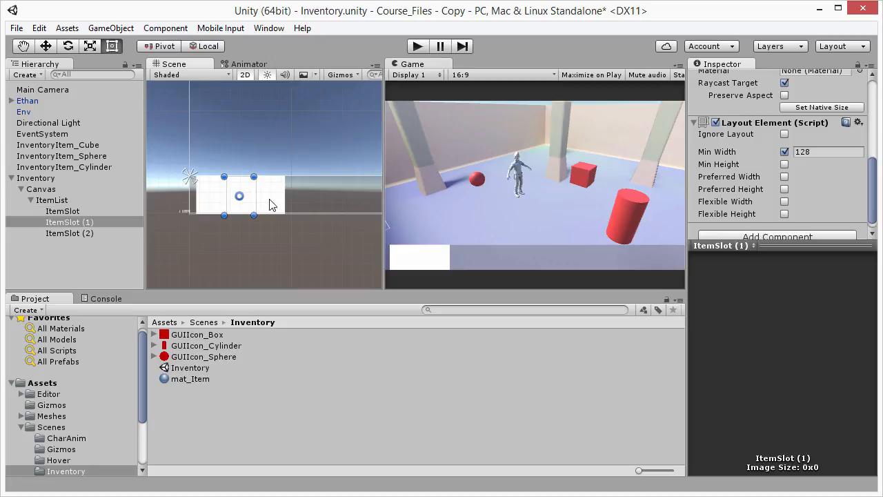
pyautogui.click(270, 202)
pyautogui.click(212, 200)
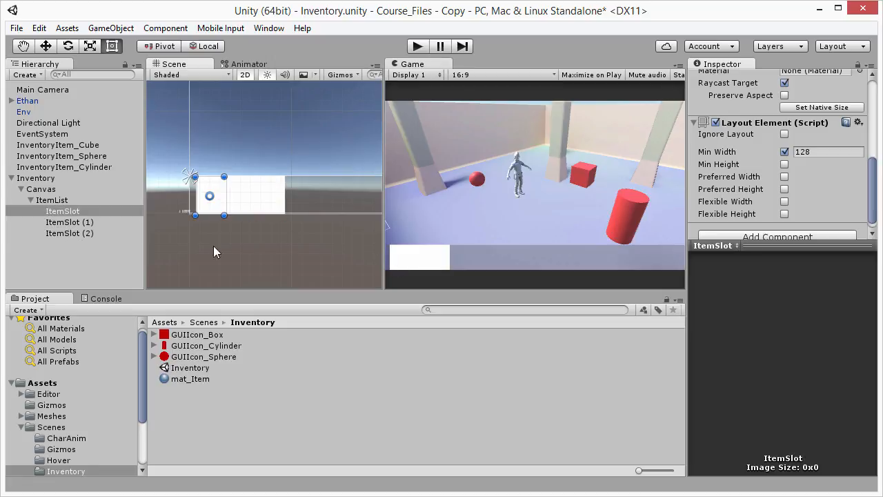
# - Set the spacing of ItemList's Horizontal Layout Group to 40
pyautogui.click(55, 200)
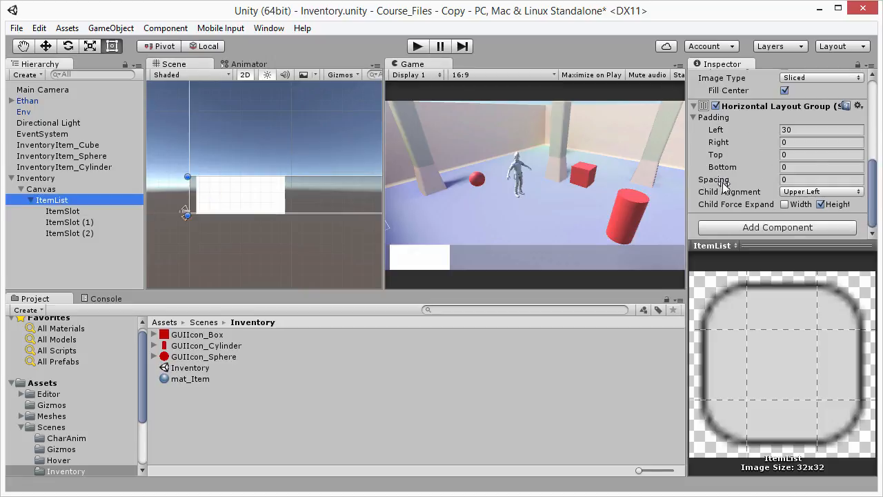
pyautogui.moveTo(762, 185); pyautogui.dragTo(87, 183)
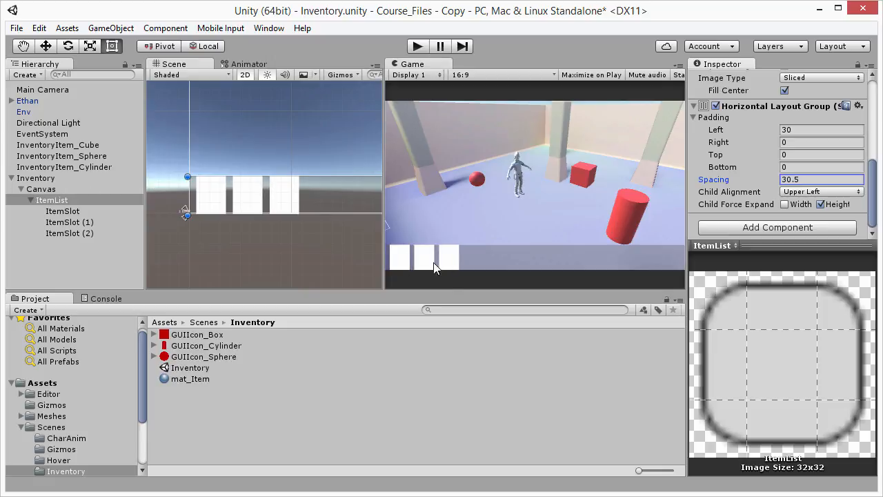
pyautogui.click(803, 181)
pyautogui.write('40')
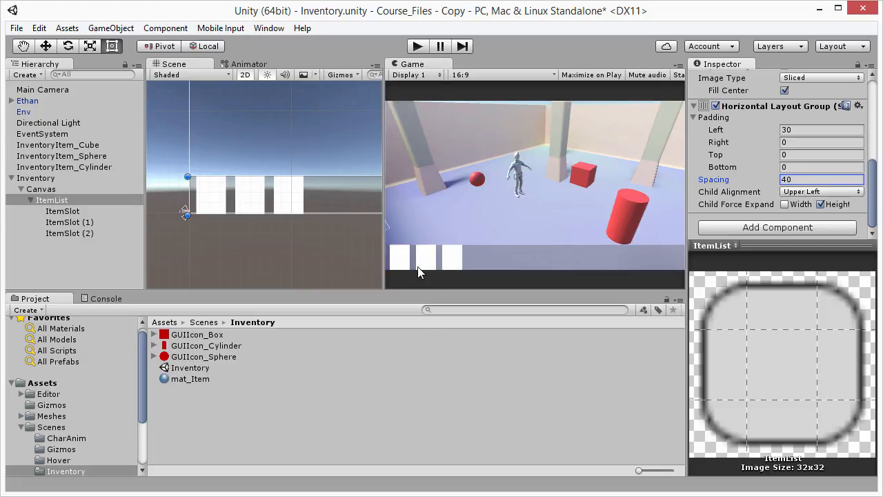
# - Duplicate the last item slot eight more times to fill the strip with eleven slots
pyautogui.click(80, 233)
pyautogui.hotkey('ctrl', 'd')
pyautogui.hotkey('ctrl', 'd')
pyautogui.hotkey('ctrl', 'd')
pyautogui.hotkey('ctrl', 'd')
pyautogui.hotkey('ctrl', 'd')
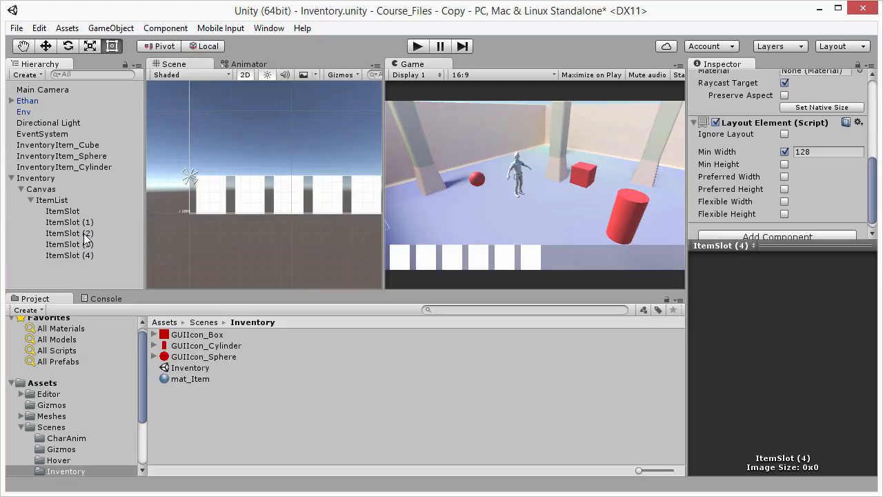
pyautogui.hotkey('ctrl', 'd')
pyautogui.hotkey('ctrl', 'd')
pyautogui.hotkey('ctrl', 'd')
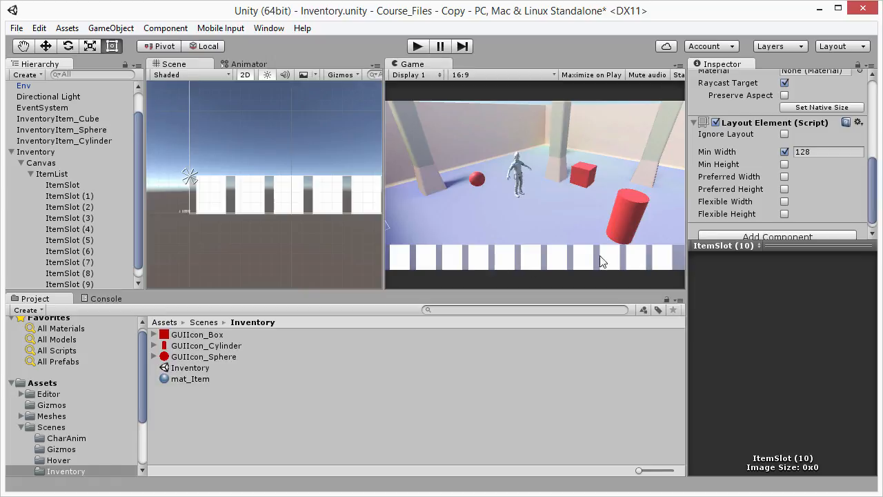
# - Try GUIIcon_Box as the first ItemSlot's source image, and undo the assignment
pyautogui.click(69, 186)
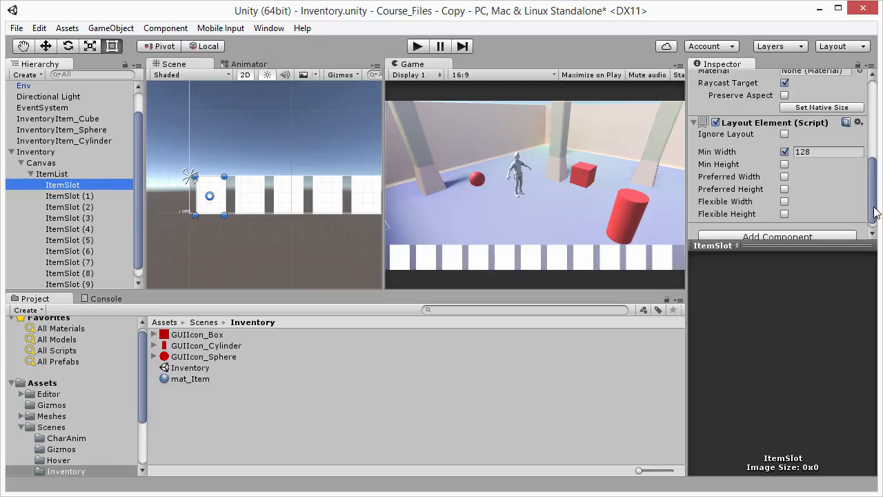
pyautogui.moveTo(876, 213); pyautogui.dragTo(876, 178)
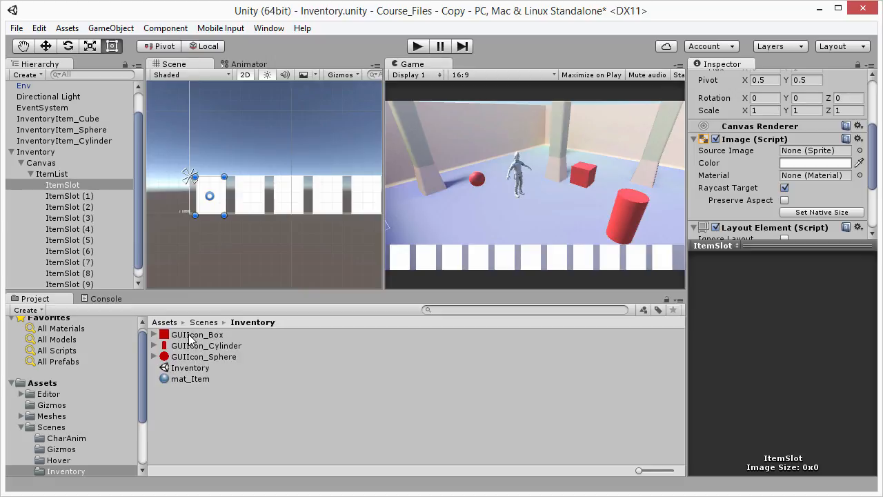
pyautogui.moveTo(185, 338); pyautogui.dragTo(809, 152)
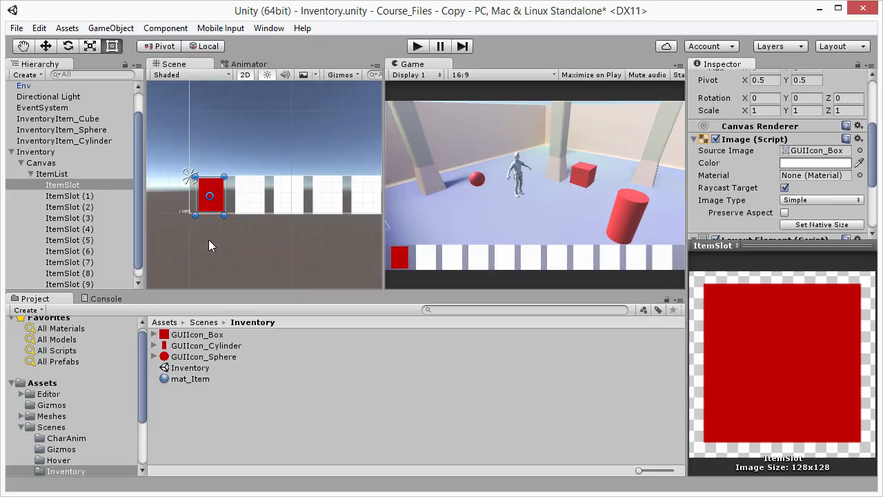
pyautogui.moveTo(235, 225); pyautogui.dragTo(228, 221, button='middle')
pyautogui.hotkey('ctrl', 'z')
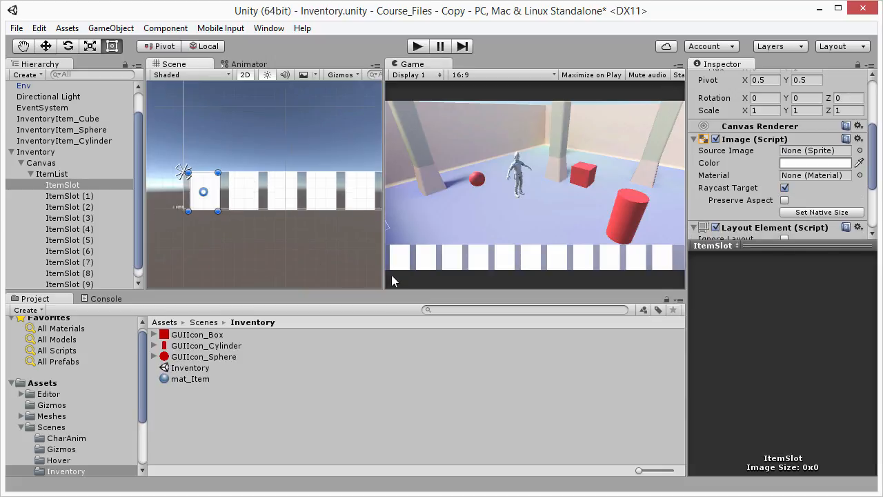